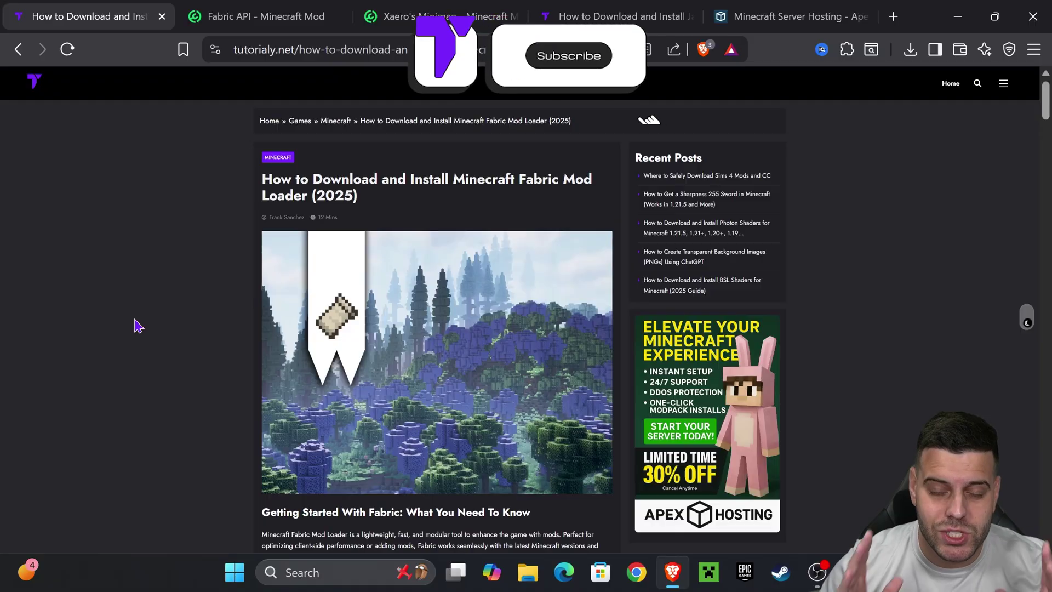
- Skim the Fabric Mod Loader guide to Step 1 and open the Fabric download page from it
scroll(165, 334, down, 20)
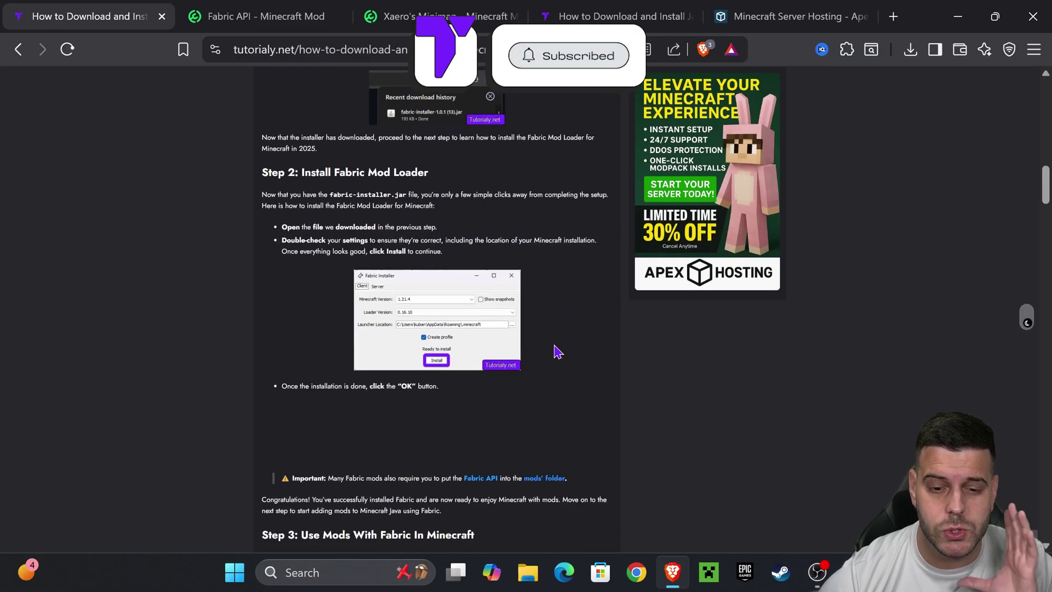
scroll(557, 351, up, 10)
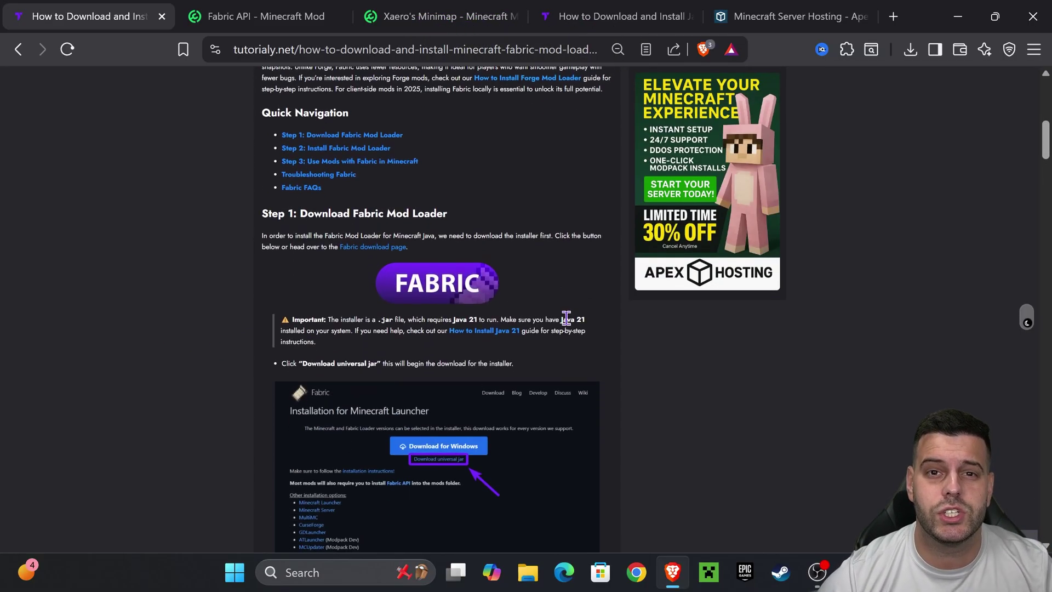
scroll(566, 319, down, 3)
scroll(567, 322, down, 2)
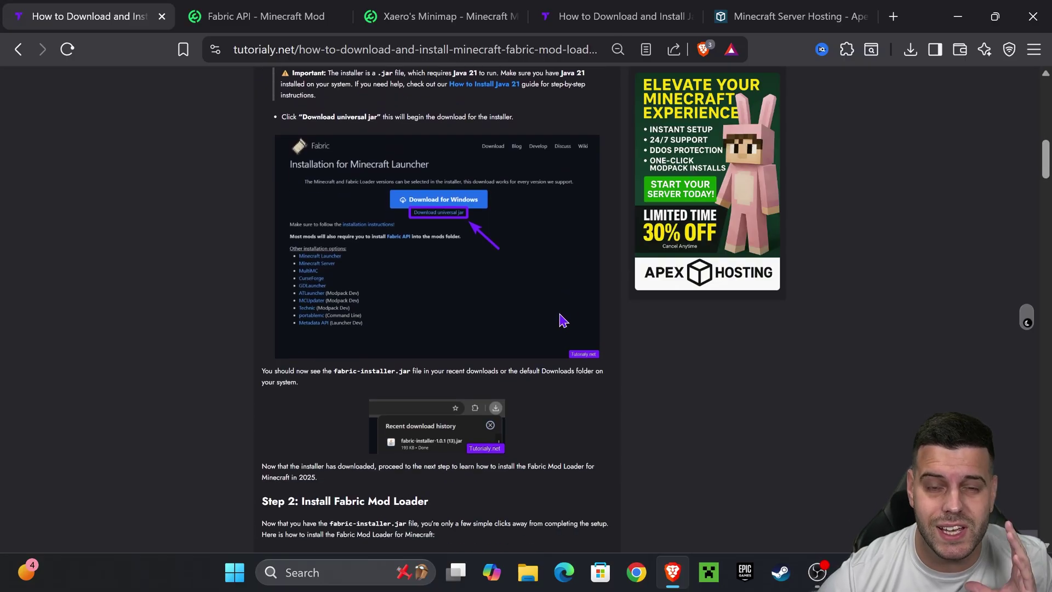
scroll(559, 320, up, 9)
scroll(438, 301, down, 7)
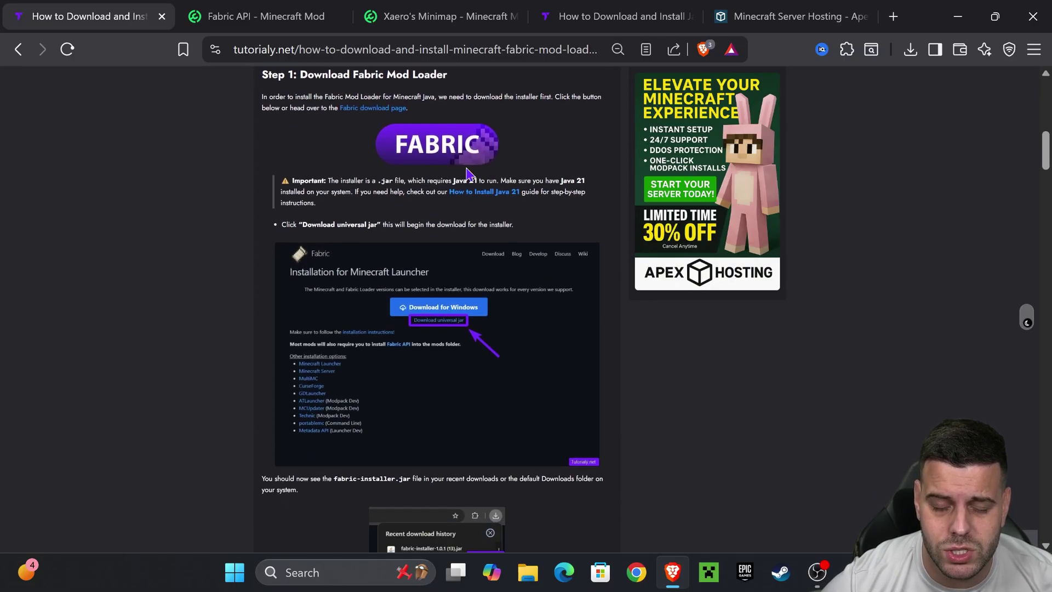
click(455, 144)
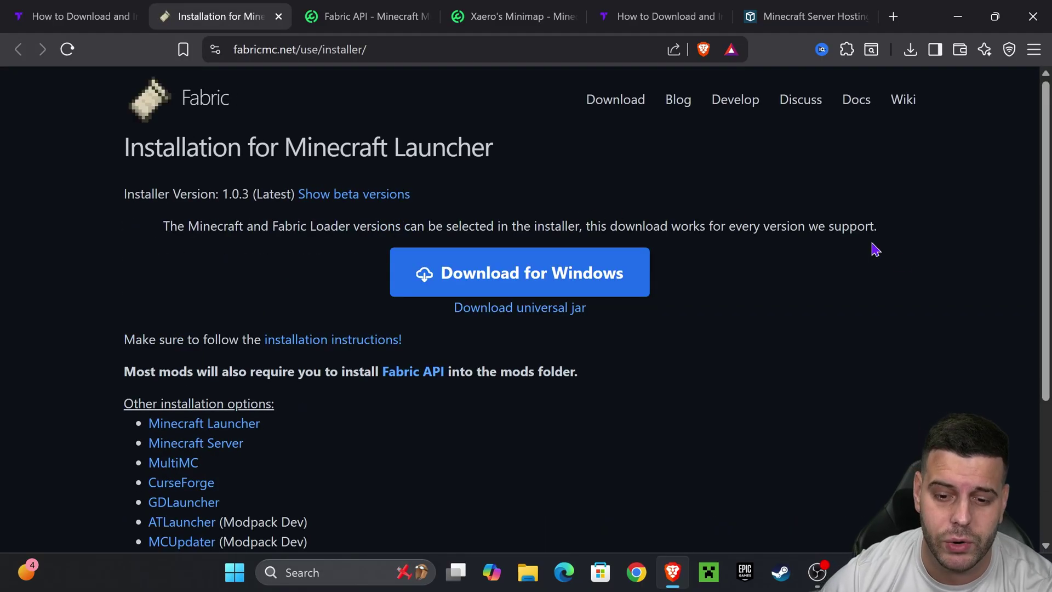
- Download the Fabric installer's universal jar, put it on the desktop from the recent downloads, and minimize the browser
click(558, 317)
click(388, 365)
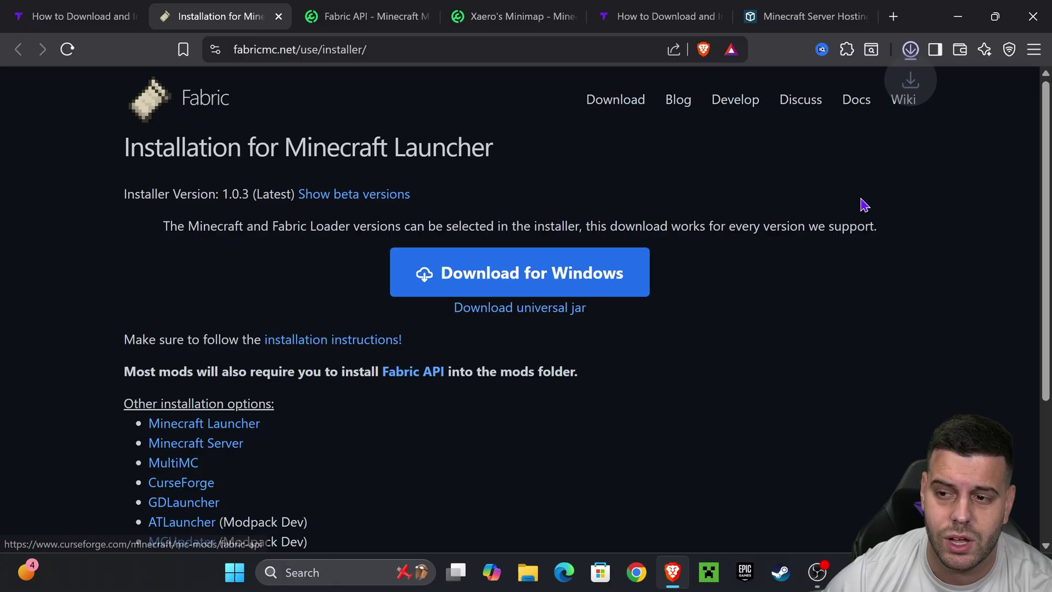
drag(918, 22, 442, 390)
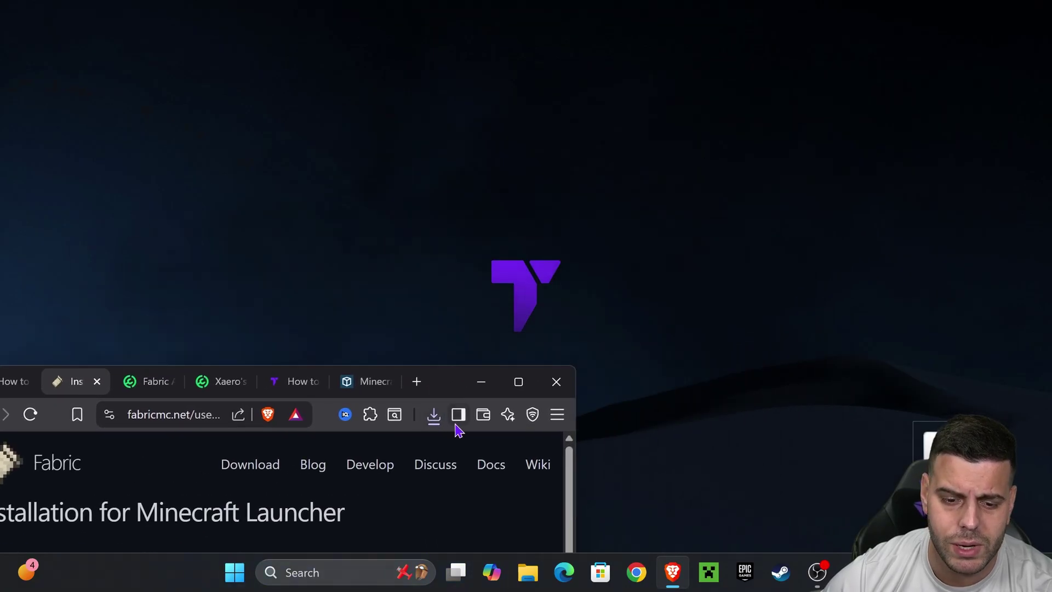
click(434, 417)
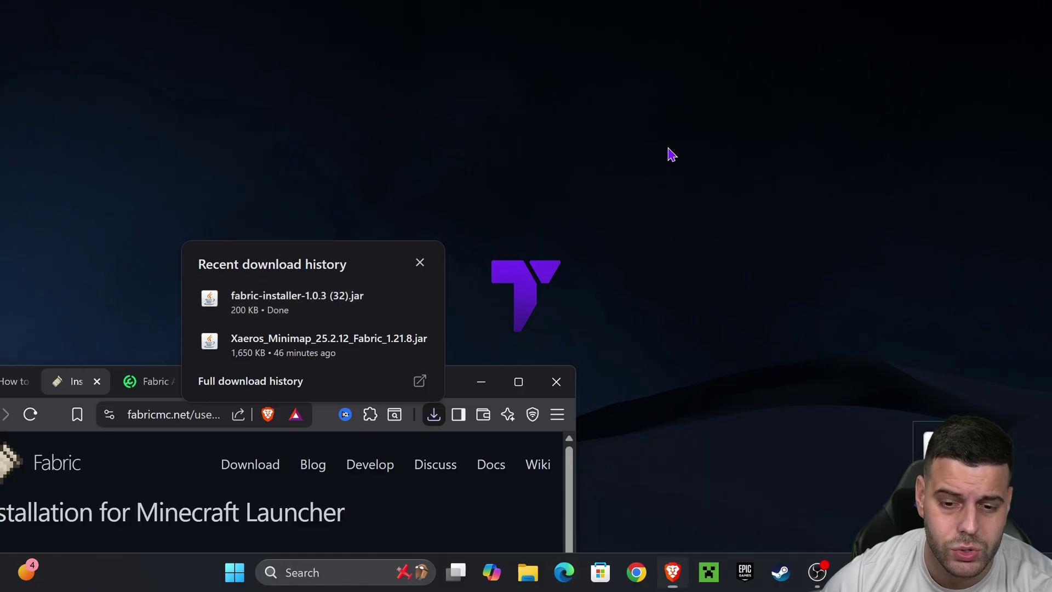
drag(672, 155, 672, 156)
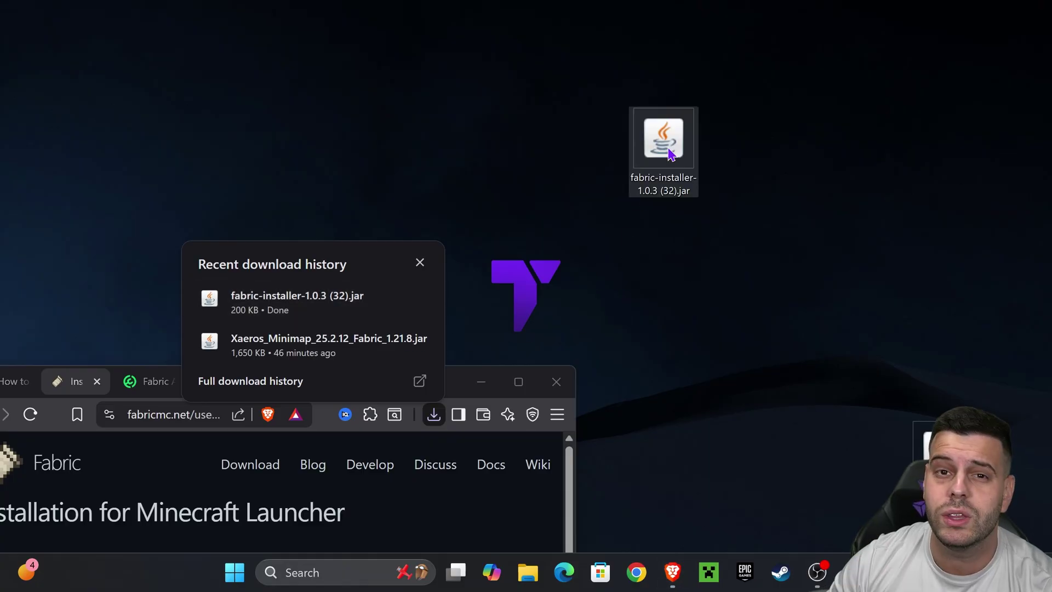
click(481, 382)
drag(822, 83, 611, 195)
drag(664, 138, 384, 138)
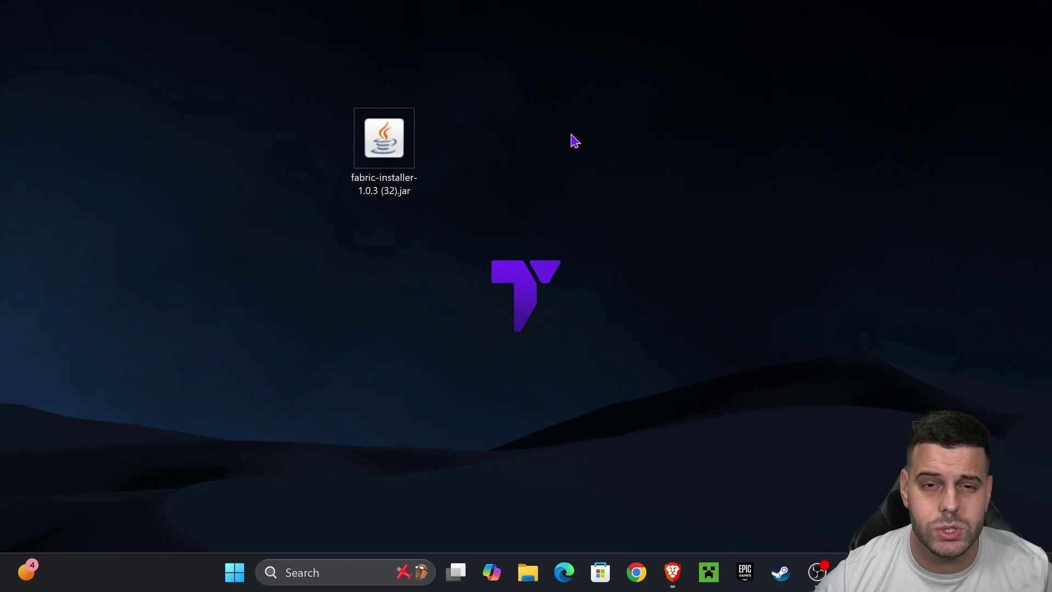
- Run the Fabric installer jar from the desktop and install the client for Minecraft version 1.21.8
double_click(385, 143)
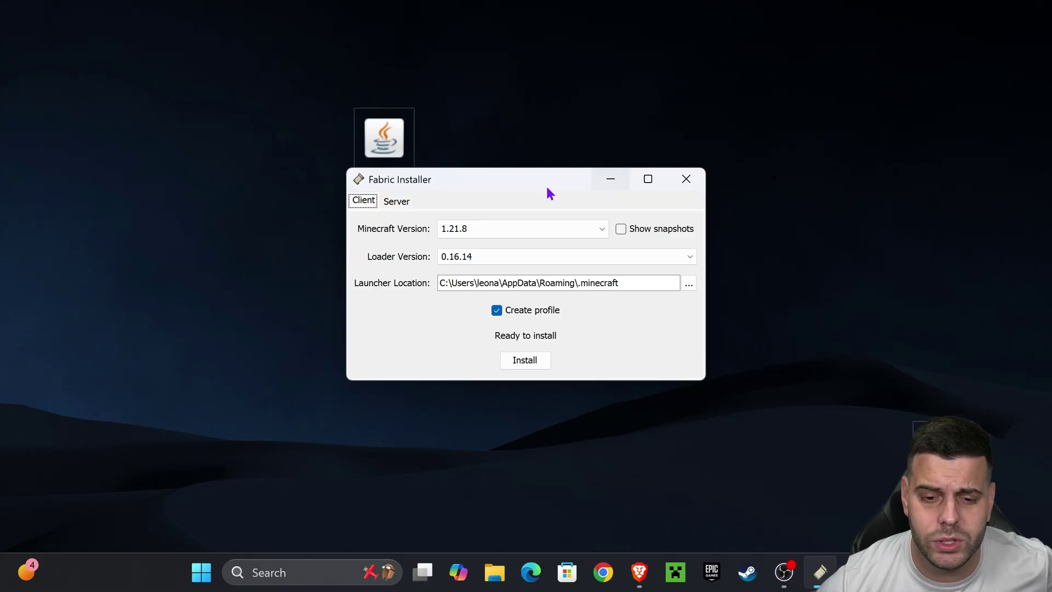
click(498, 230)
click(478, 244)
click(530, 359)
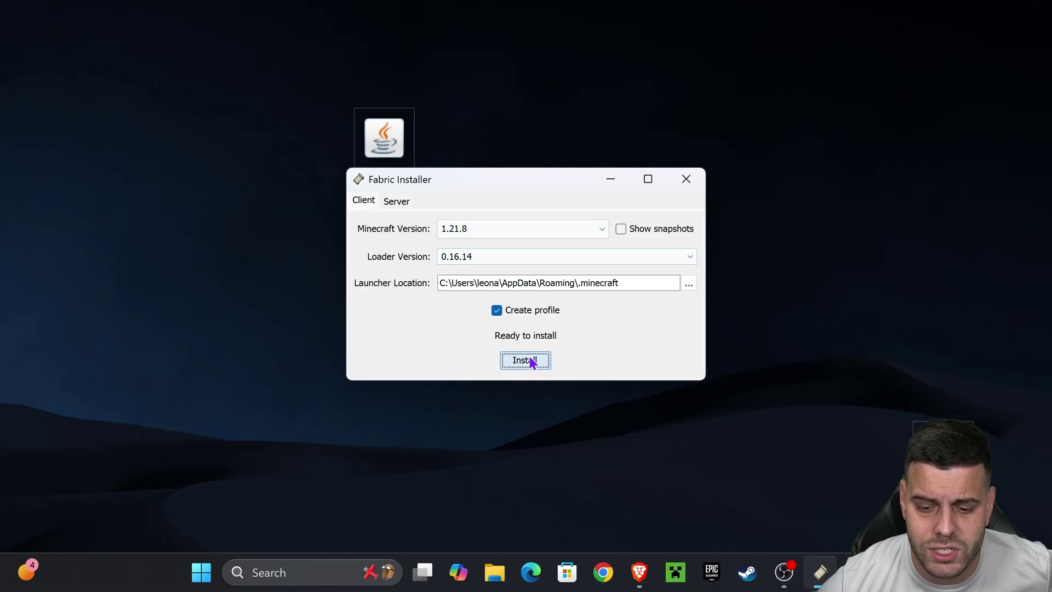
- Switch to the browser and examine the Java 21 (JDK 21) guide, including its download options and installation wizard steps
key(alt+Tab)
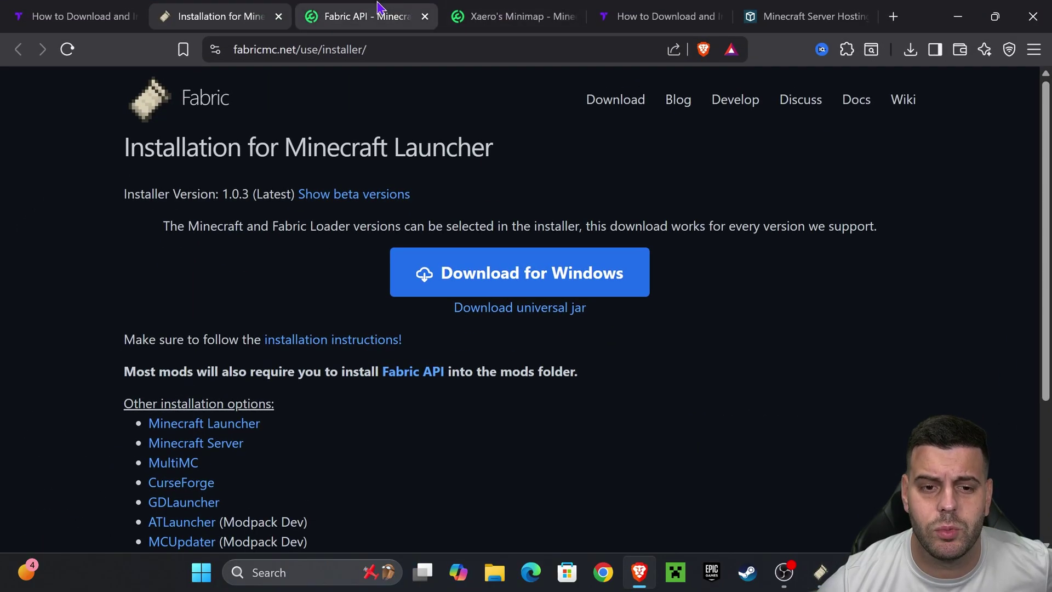
click(652, 16)
drag(514, 180, 426, 183)
click(537, 187)
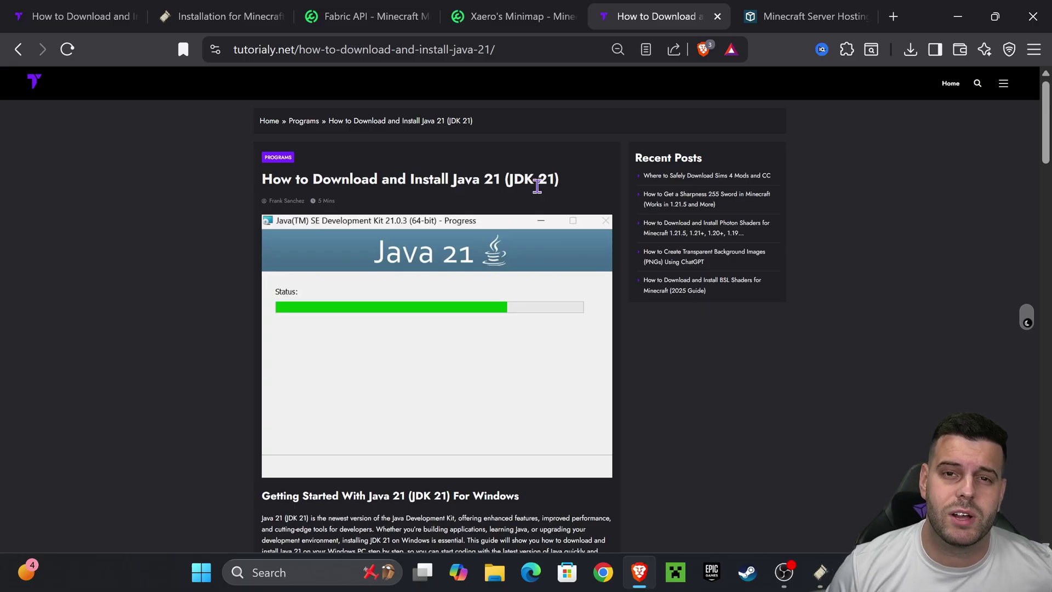
scroll(537, 187, down, 15)
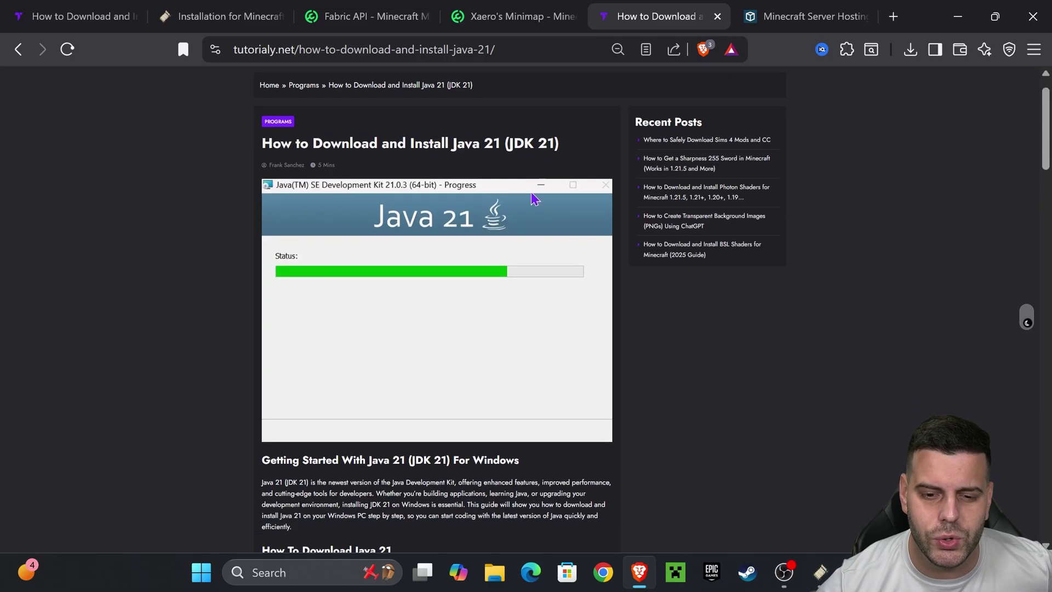
scroll(658, 222, down, 4)
scroll(656, 228, down, 4)
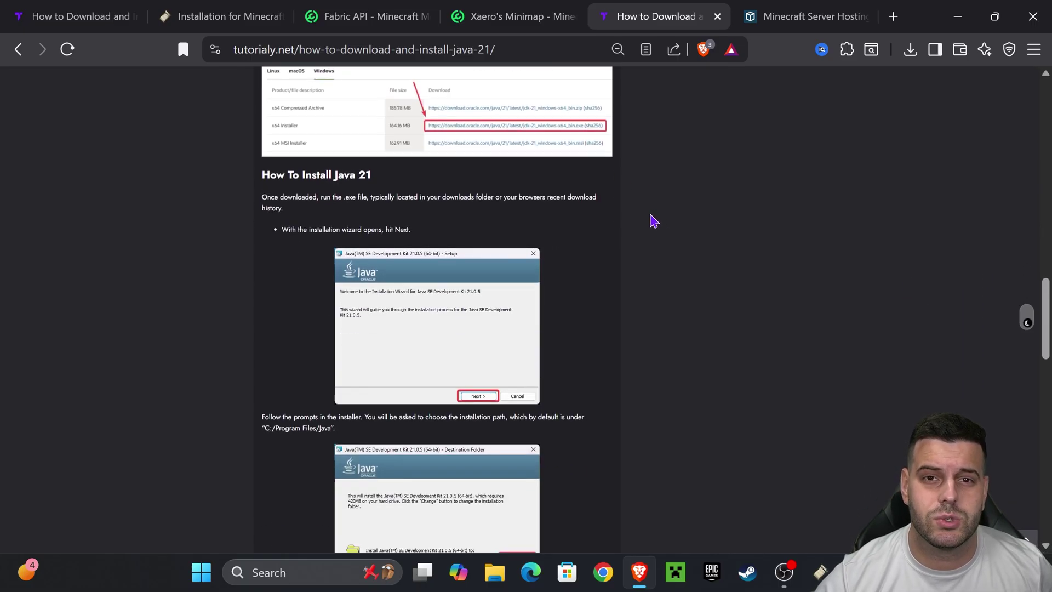
scroll(656, 228, up, 2)
scroll(656, 226, down, 4)
scroll(657, 222, down, 6)
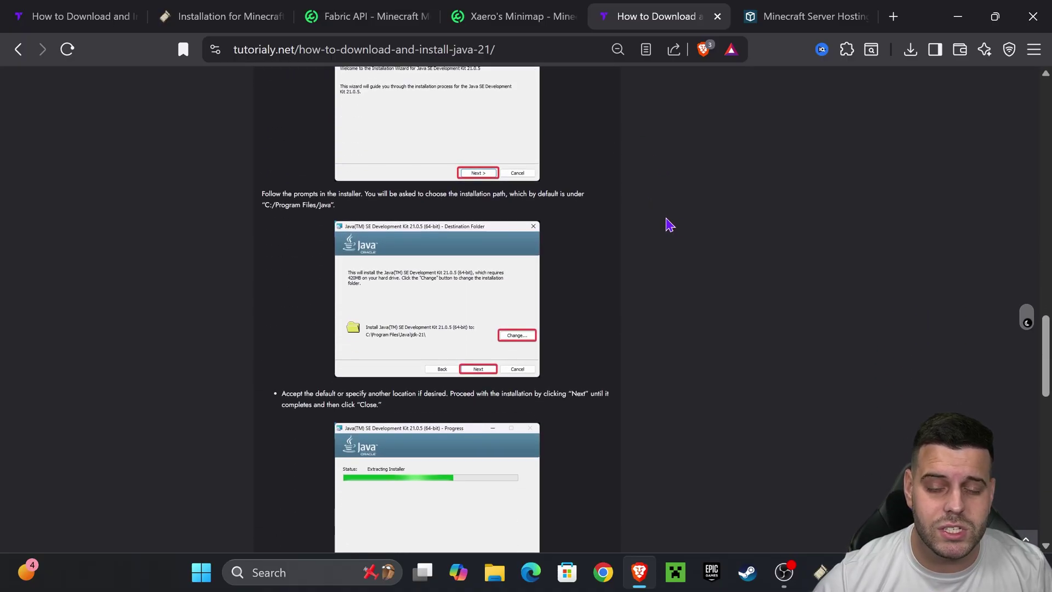
scroll(663, 218, up, 3)
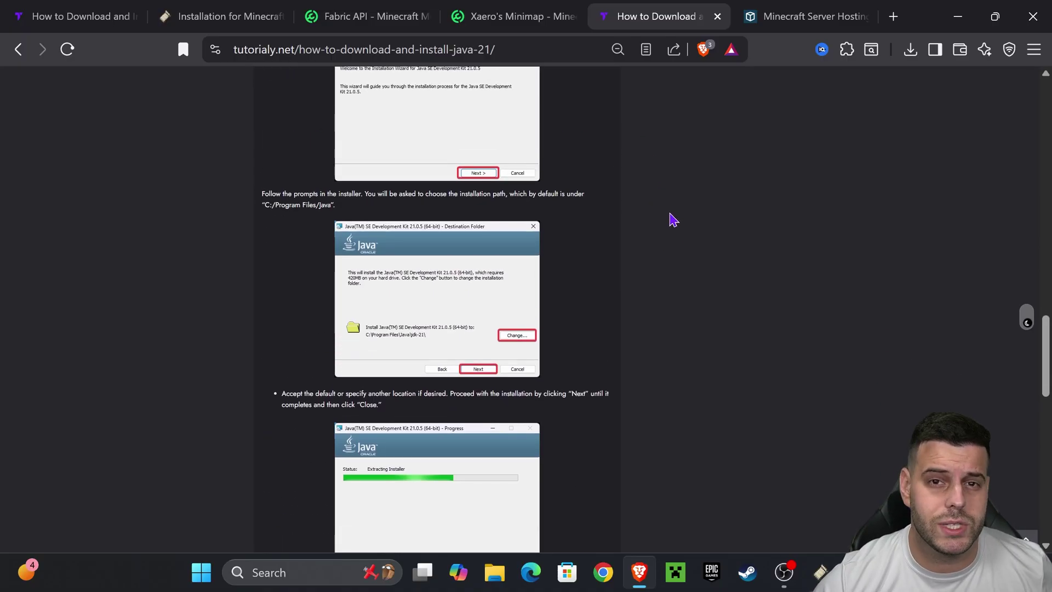
scroll(658, 225, up, 4)
scroll(568, 198, down, 5)
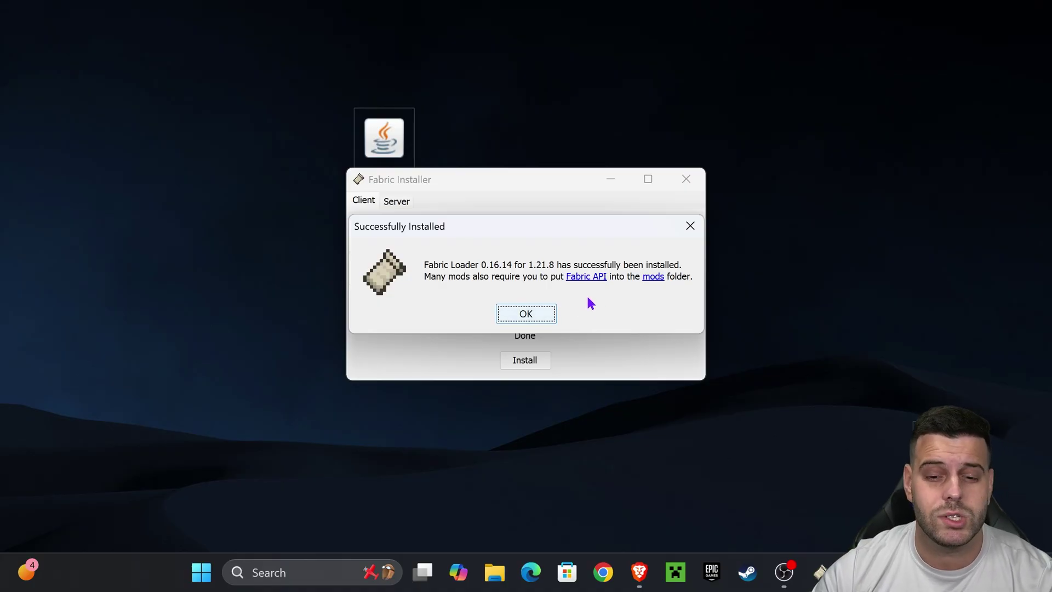
- Close the Fabric Installer and delete its jar file from the desktop
click(537, 314)
click(687, 183)
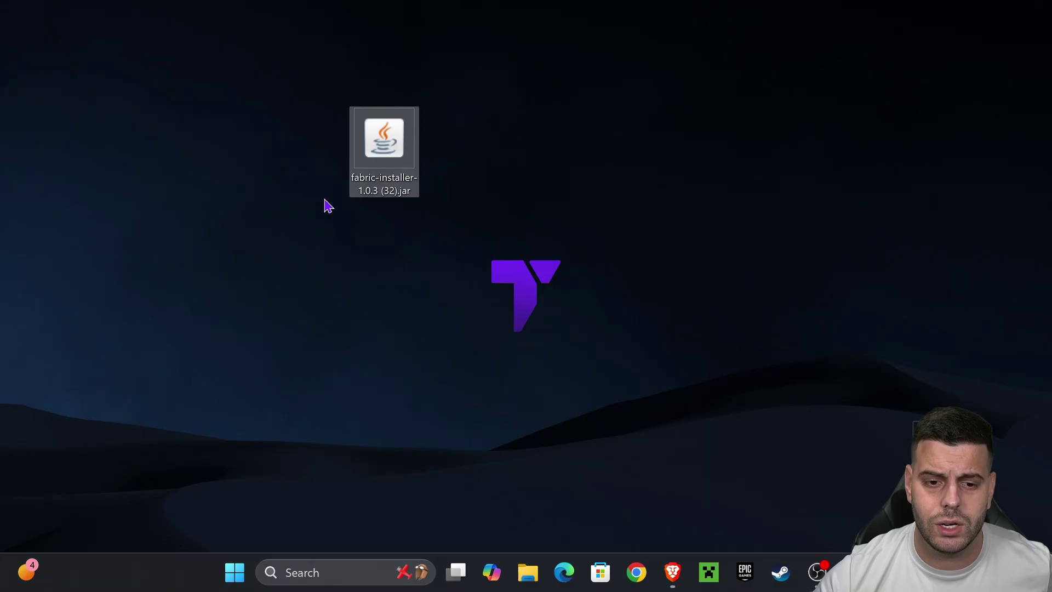
key(Delete)
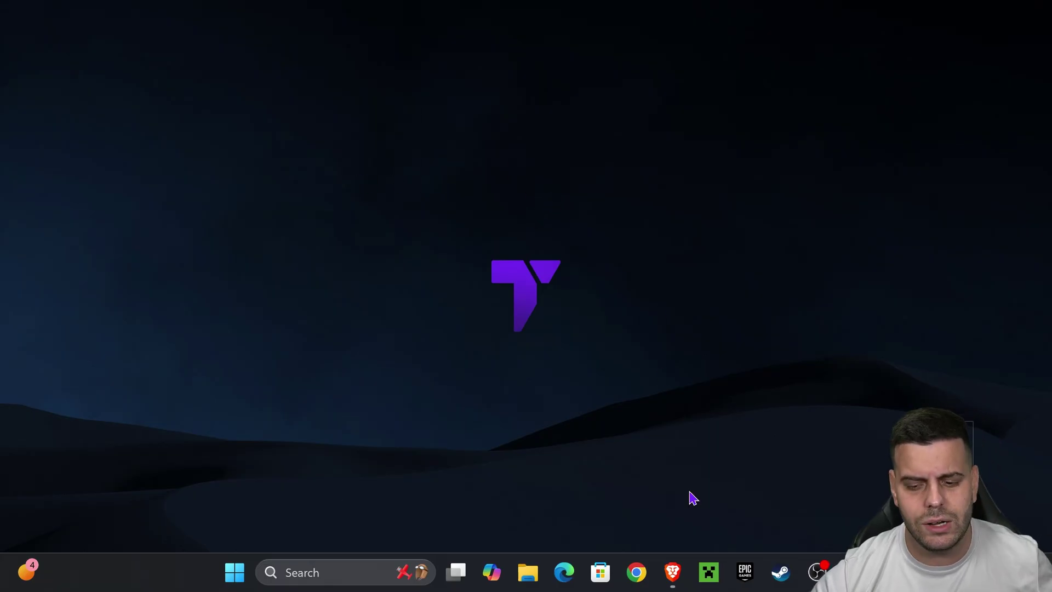
- Return to the browser and download Fabric API for game version 1.21.8 from Modrinth as fabric-api-0.129.0+1.21.8.jar
click(673, 572)
click(349, 10)
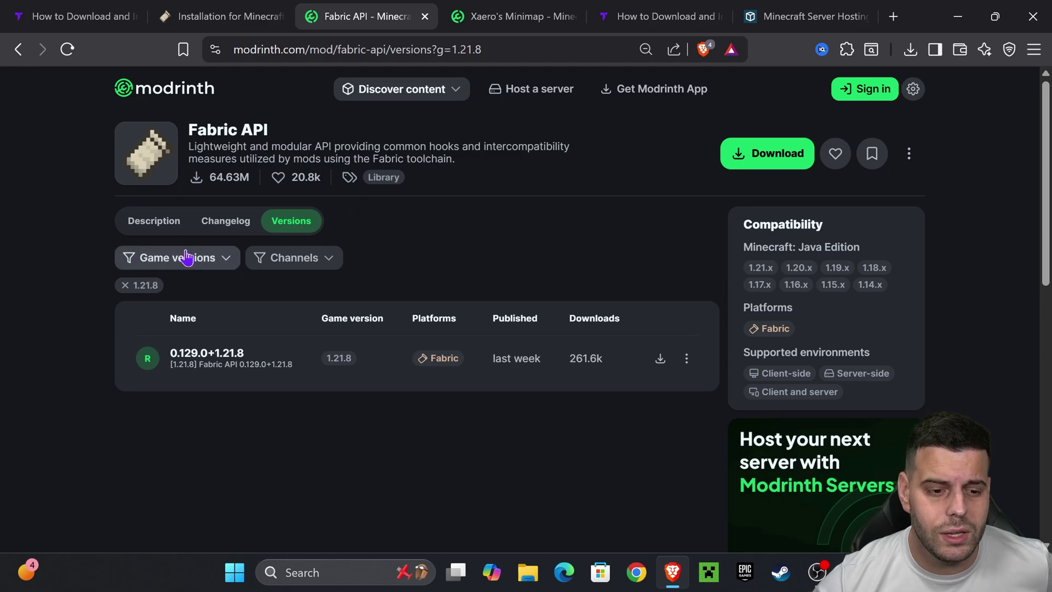
click(201, 262)
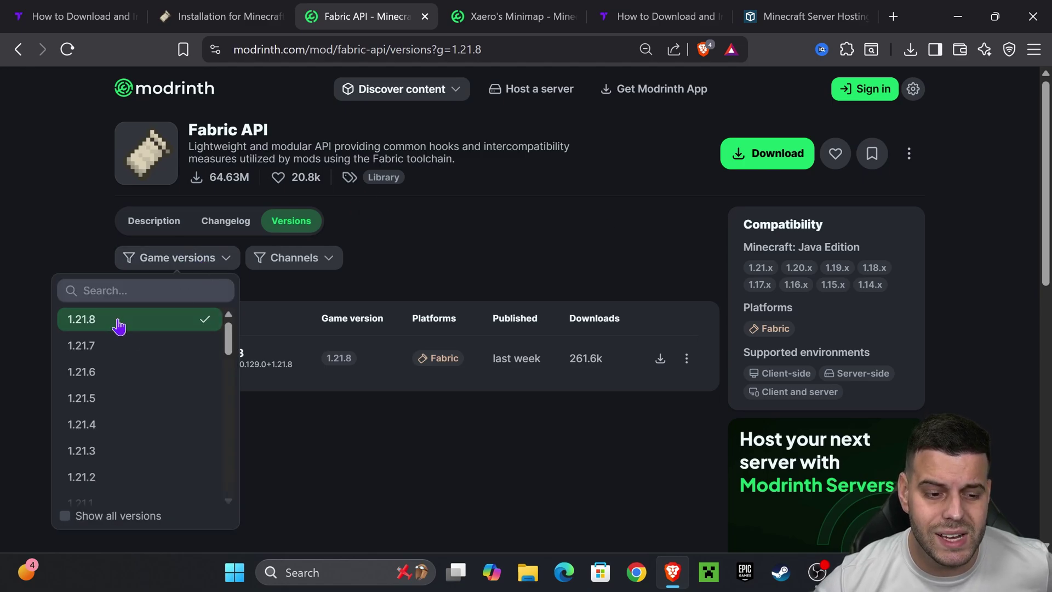
click(496, 248)
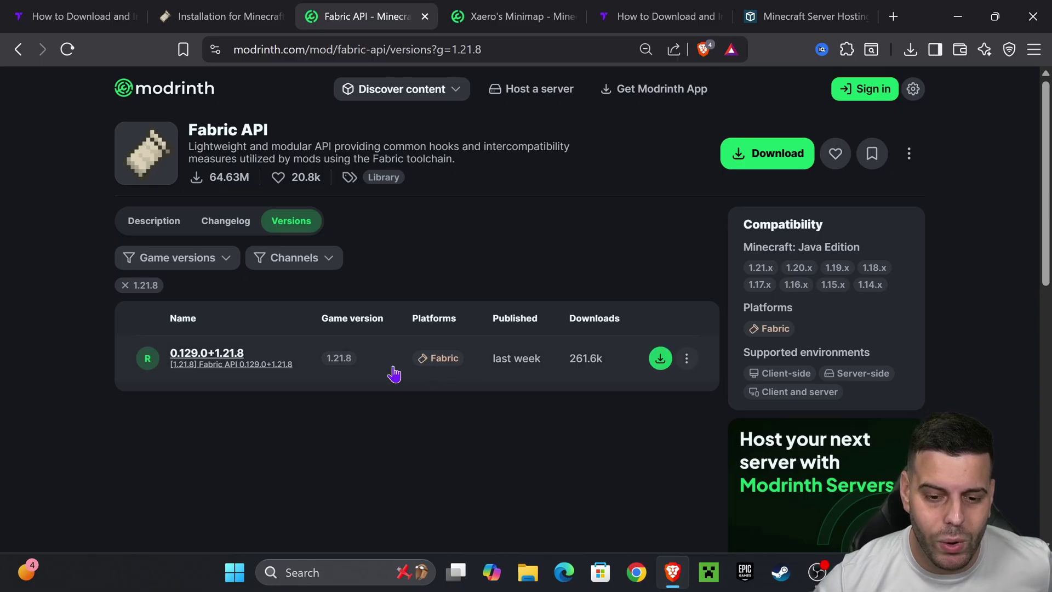
click(661, 360)
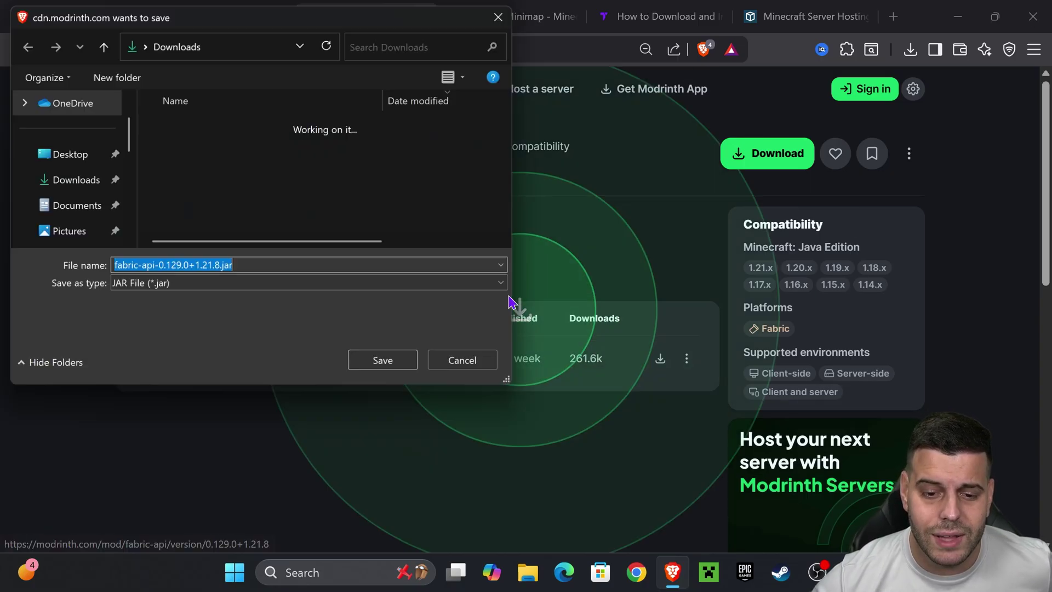
click(384, 362)
- Put the downloaded Fabric API jar on the desktop and arrange it with the Xaero's Minimap jar above the logo
drag(926, 11, 329, 428)
click(313, 457)
drag(258, 491, 521, 255)
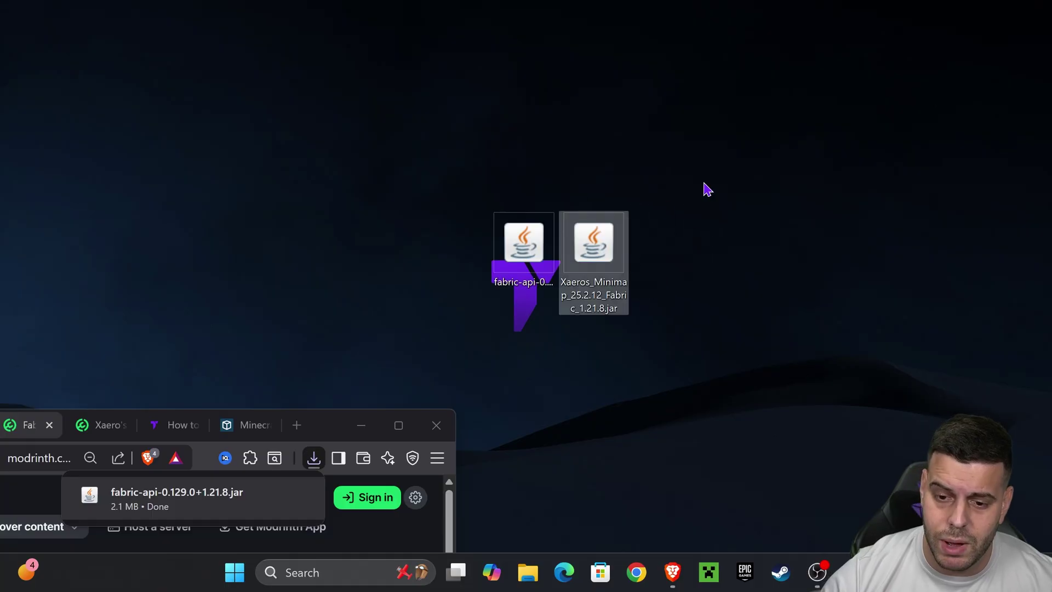
drag(707, 187, 444, 288)
drag(590, 265, 590, 161)
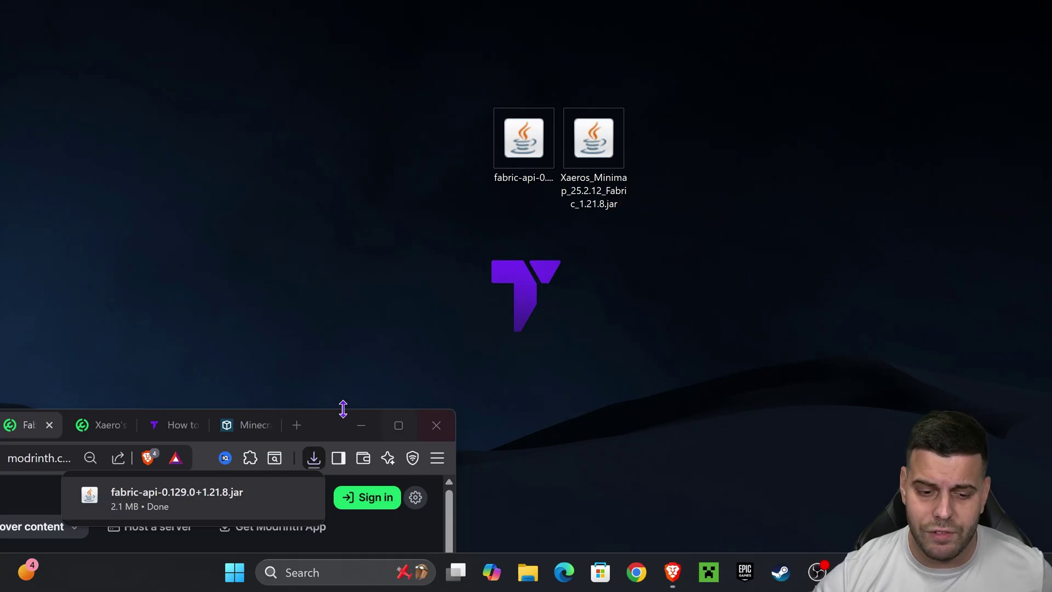
- Minimize the browser and spread the Fabric API and Xaero's Minimap jars apart on the desktop
drag(326, 433, 575, 134)
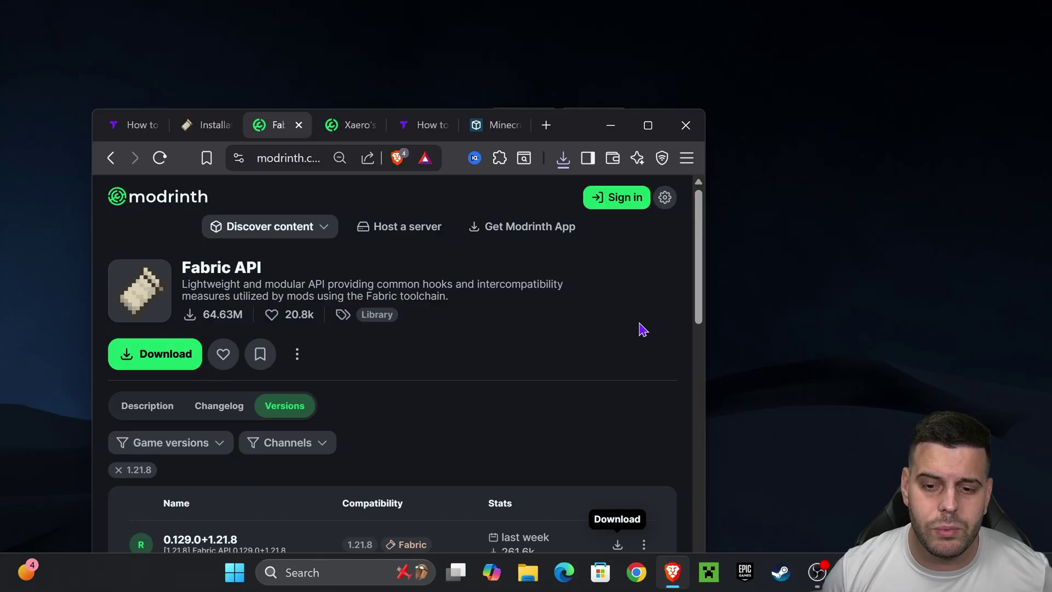
click(611, 125)
drag(752, 40, 492, 207)
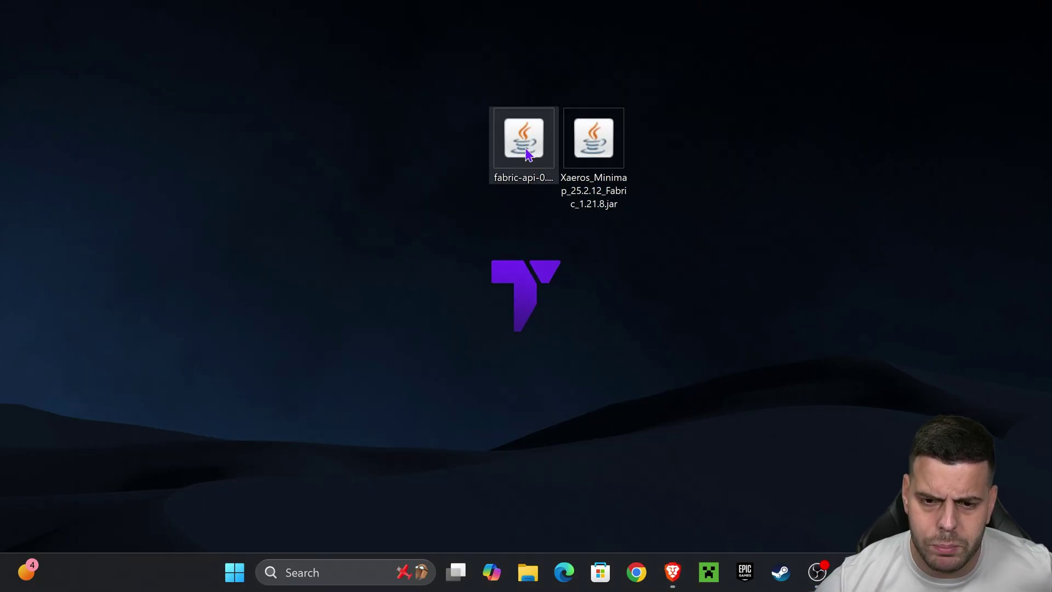
drag(528, 153, 386, 145)
click(603, 252)
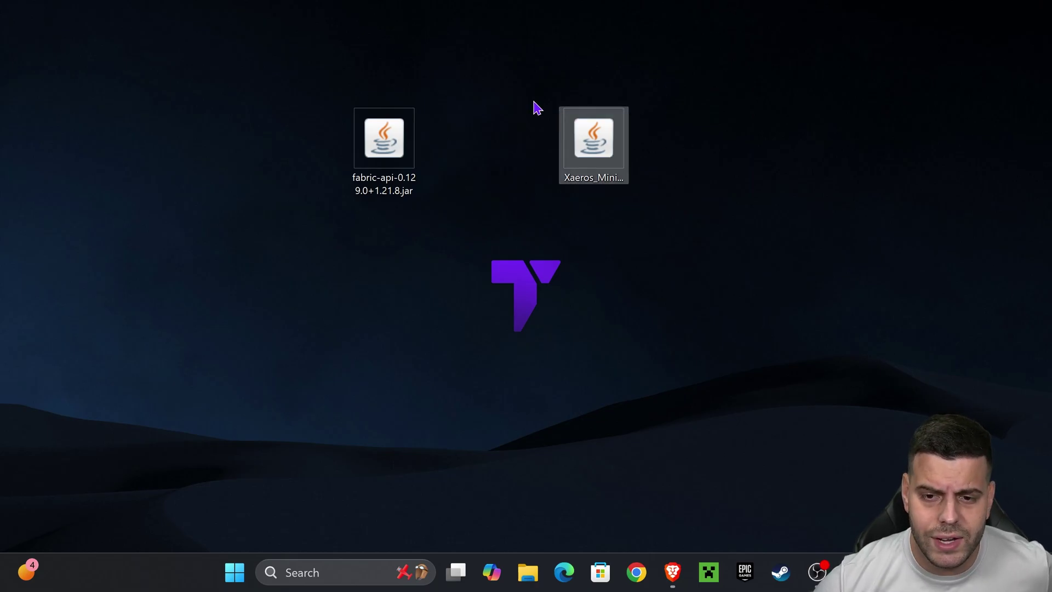
drag(592, 140, 477, 147)
click(609, 158)
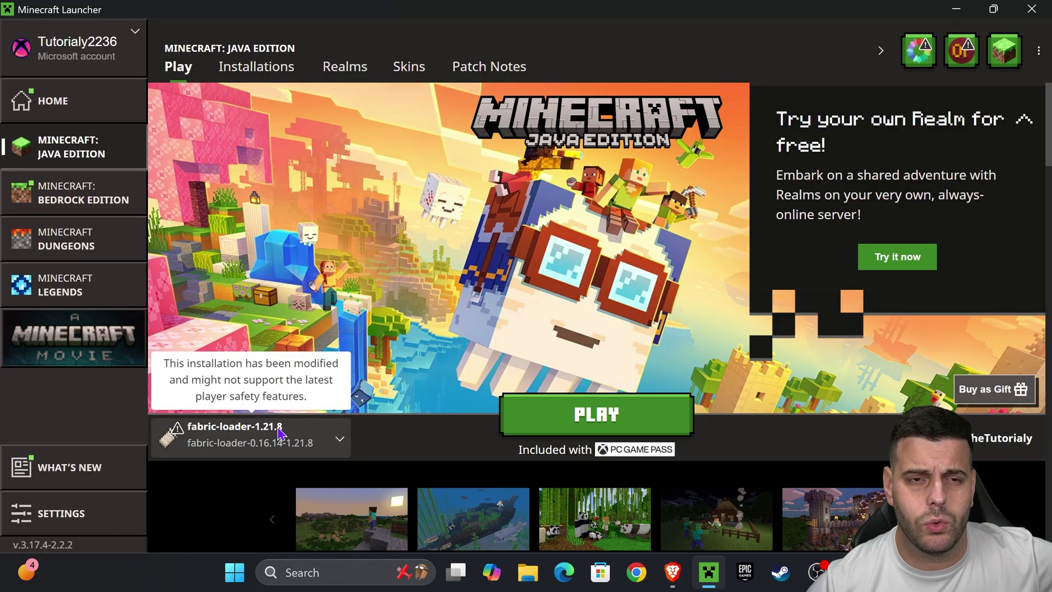
- Open the game folder of the fabric-loader-1.21.8 installation from the Minecraft Launcher, keeping modded versions shown
click(261, 74)
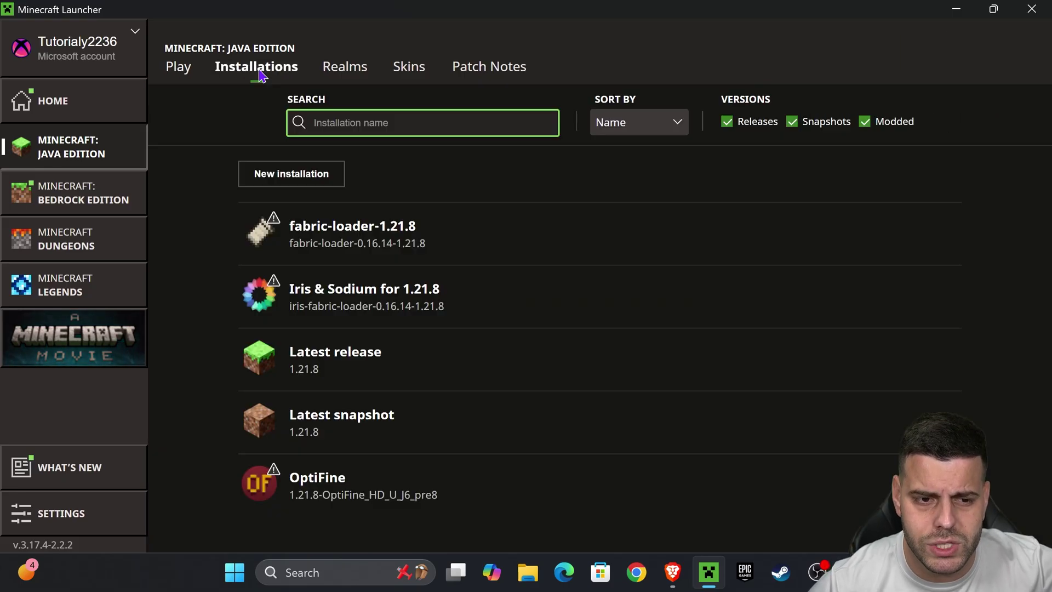
click(885, 125)
click(866, 122)
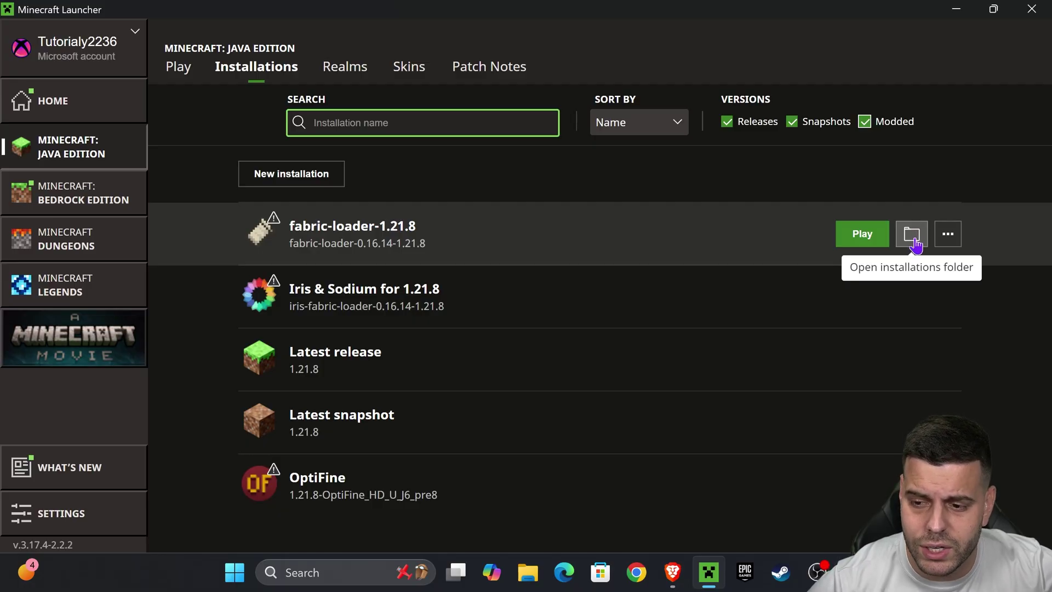
click(911, 237)
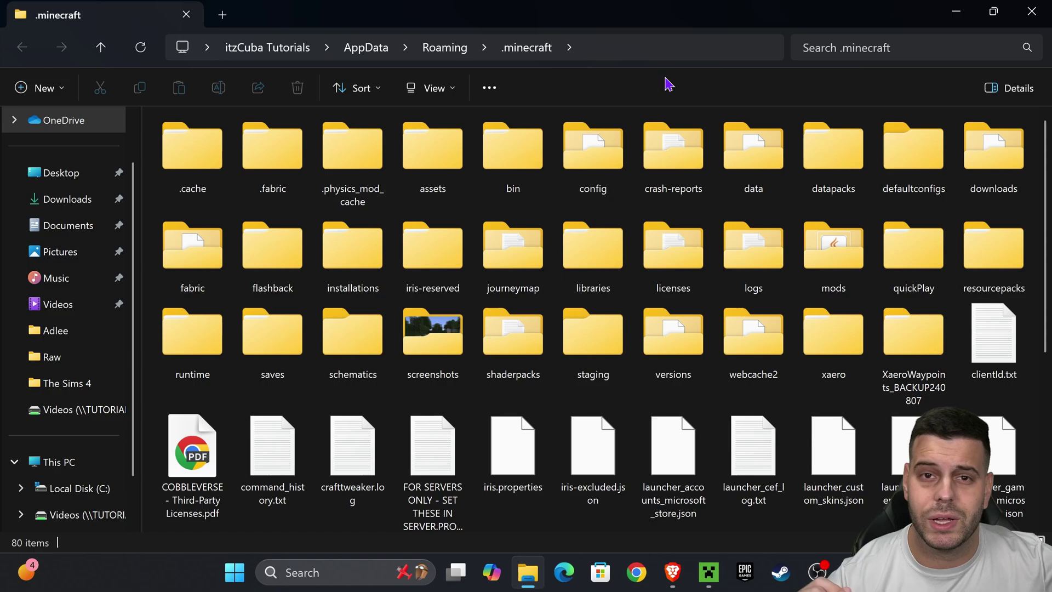
- Delete the existing mods folder from .minecraft and create a new empty folder named mods in its place
click(830, 270)
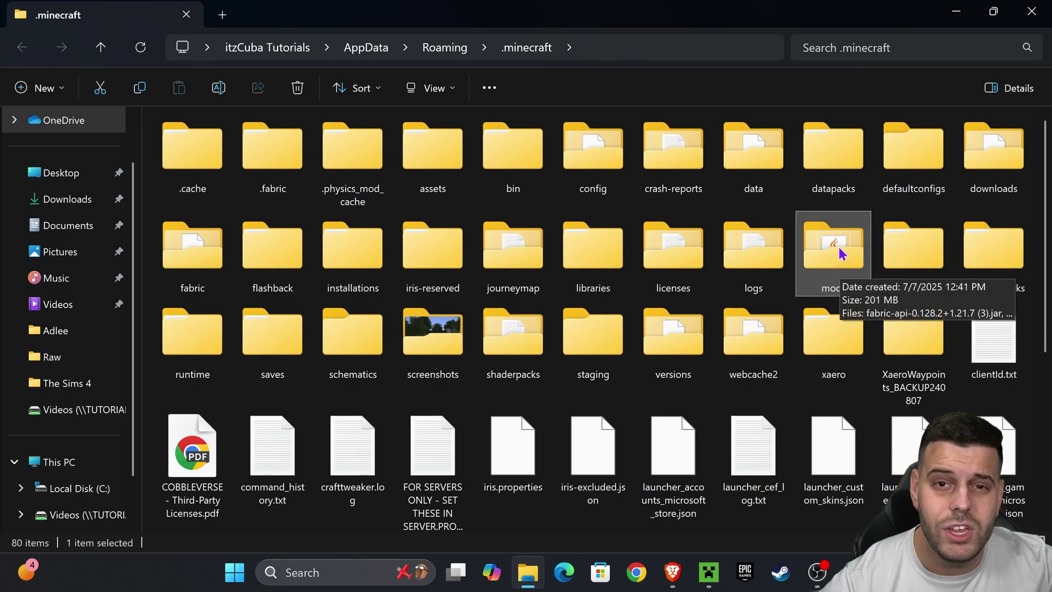
key(Delete)
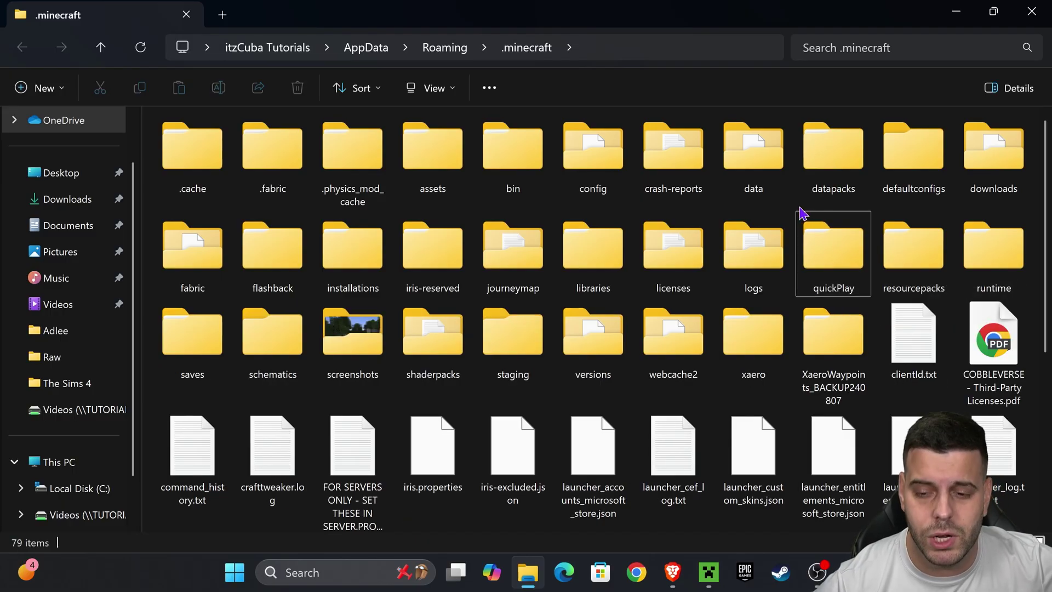
click(41, 87)
click(55, 109)
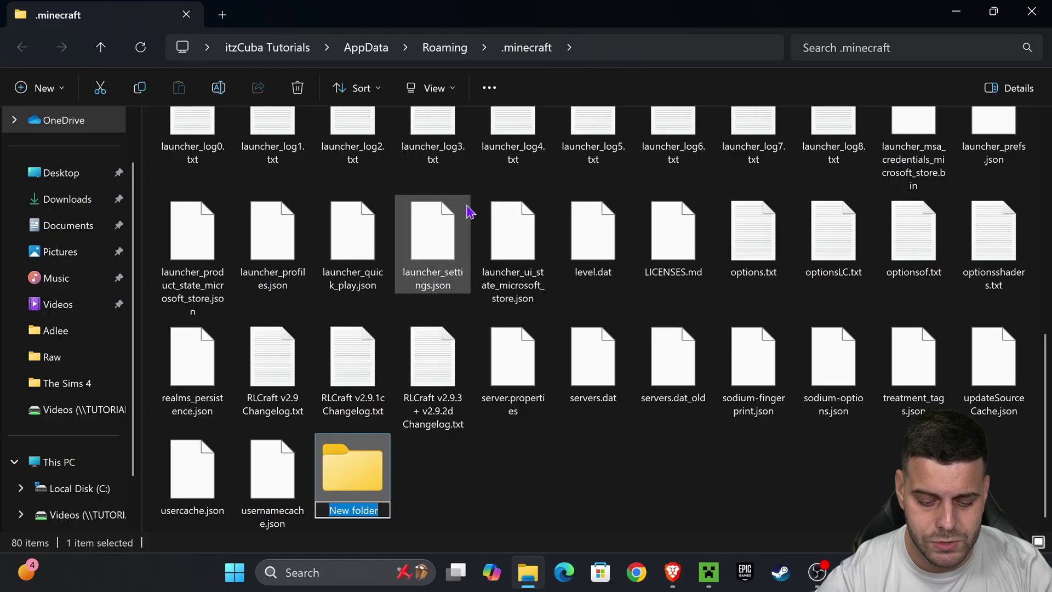
text(mods)
key(Return)
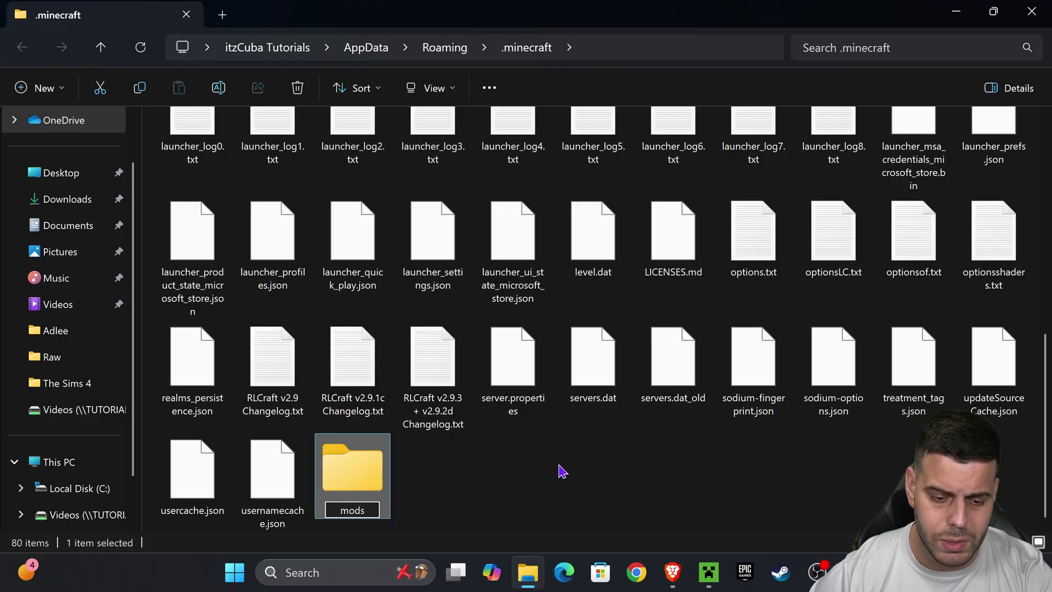
click(439, 477)
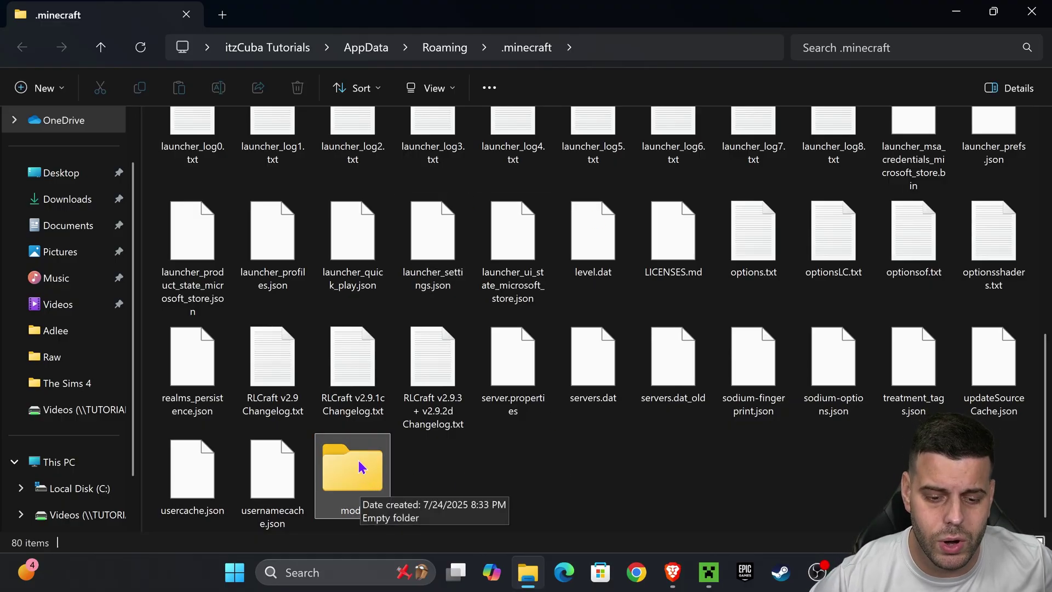
- Open the new mods folder and reduce its window so the desktop behind it can be reached
double_click(363, 479)
double_click(883, 8)
click(956, 10)
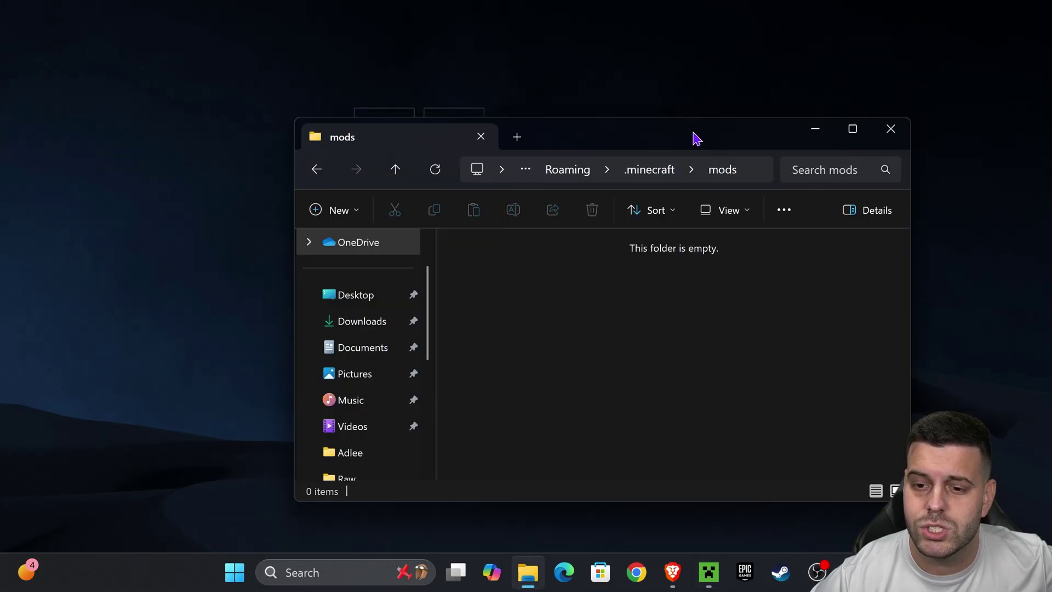
- Move the Fabric API and Xaero's Minimap jars from the desktop into the mods folder and close the folder window
drag(696, 136, 567, 244)
drag(496, 103, 463, 403)
drag(493, 242, 527, 108)
click(685, 254)
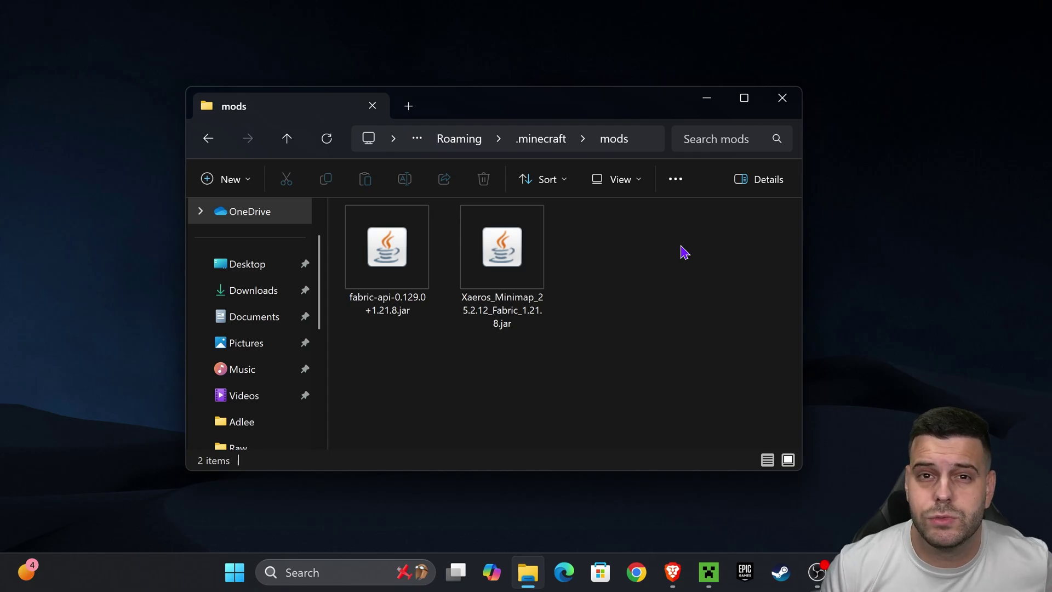
click(406, 307)
click(679, 314)
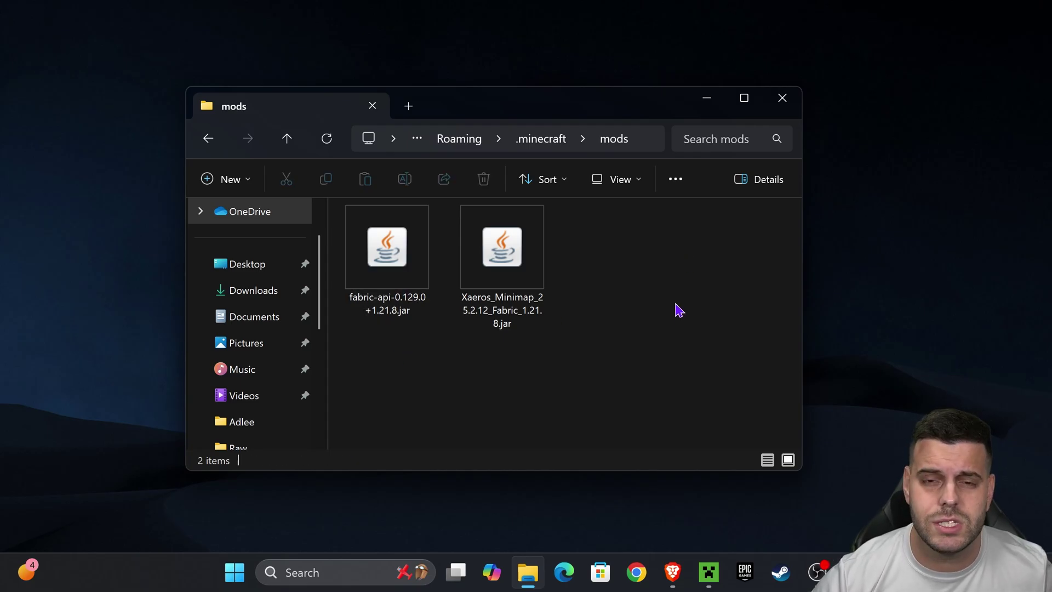
click(783, 98)
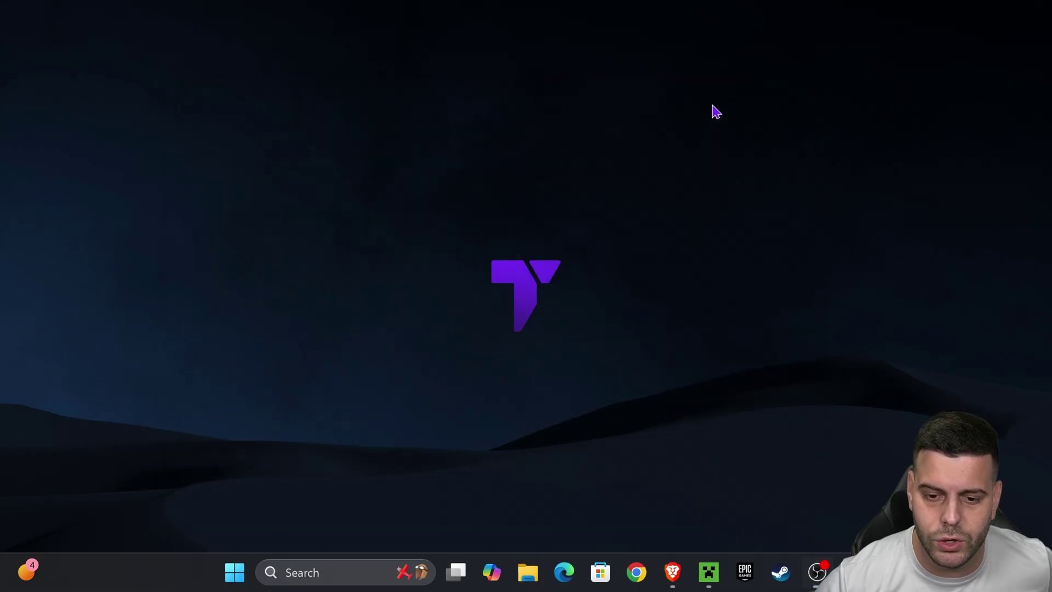
- Launch the fabric-loader-1.21.8 installation, accepting the modified-game risks without further warnings, and load the singleplayer world New World
click(709, 572)
click(856, 236)
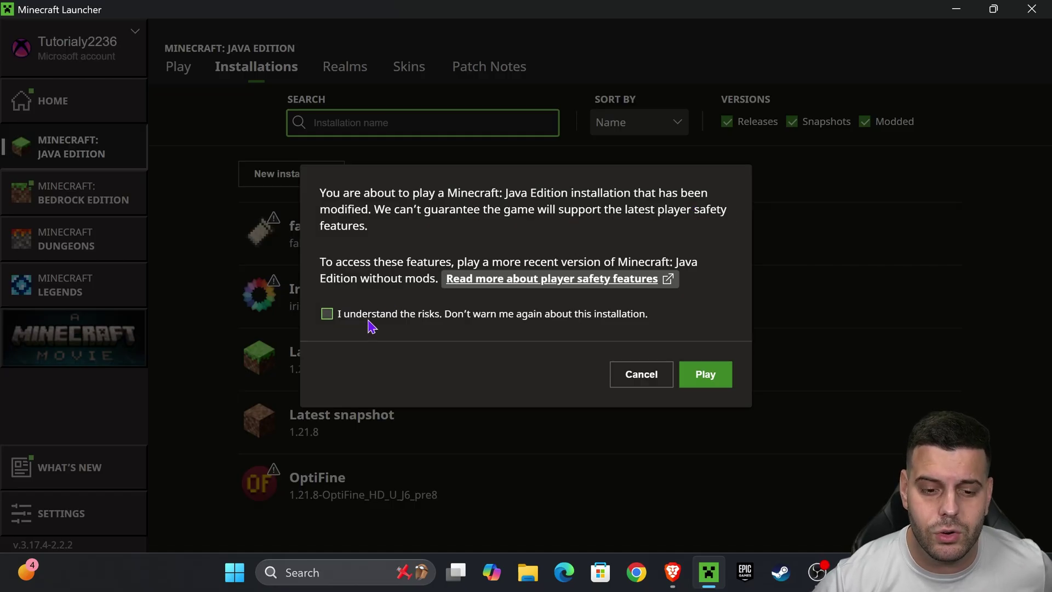
click(348, 314)
click(715, 378)
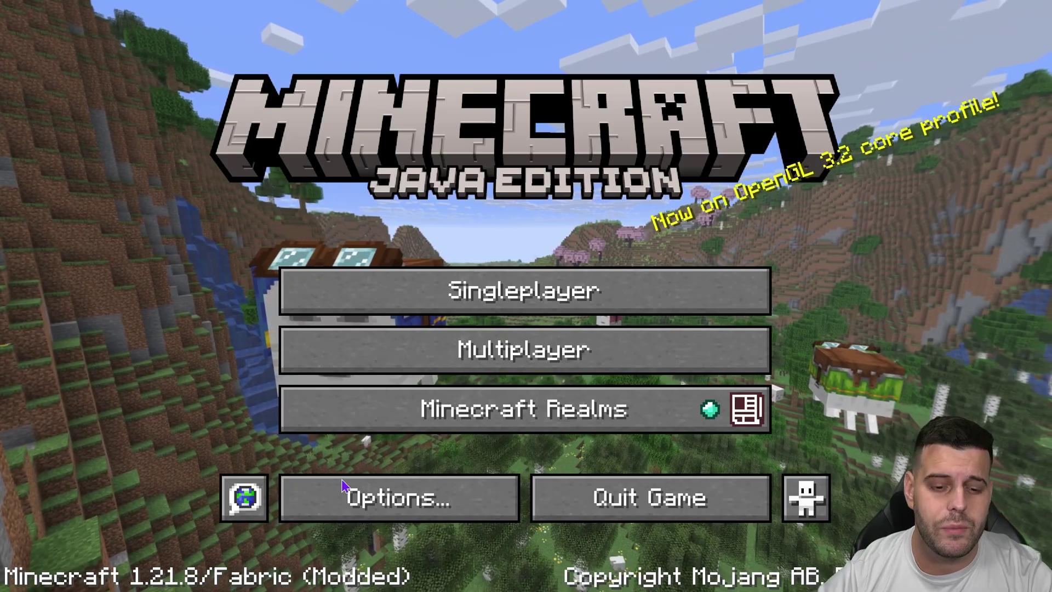
click(476, 279)
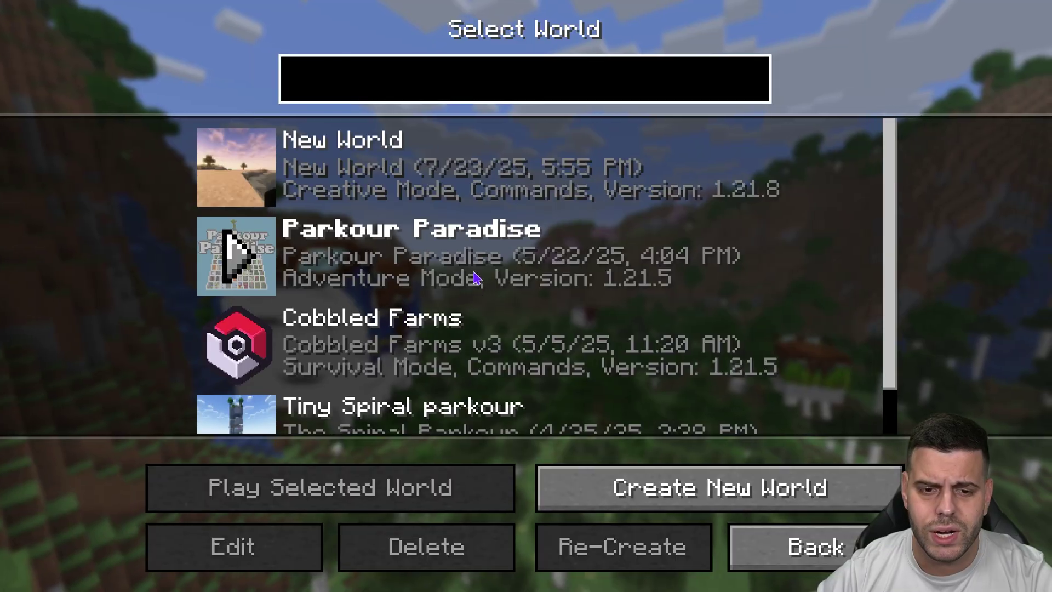
click(245, 173)
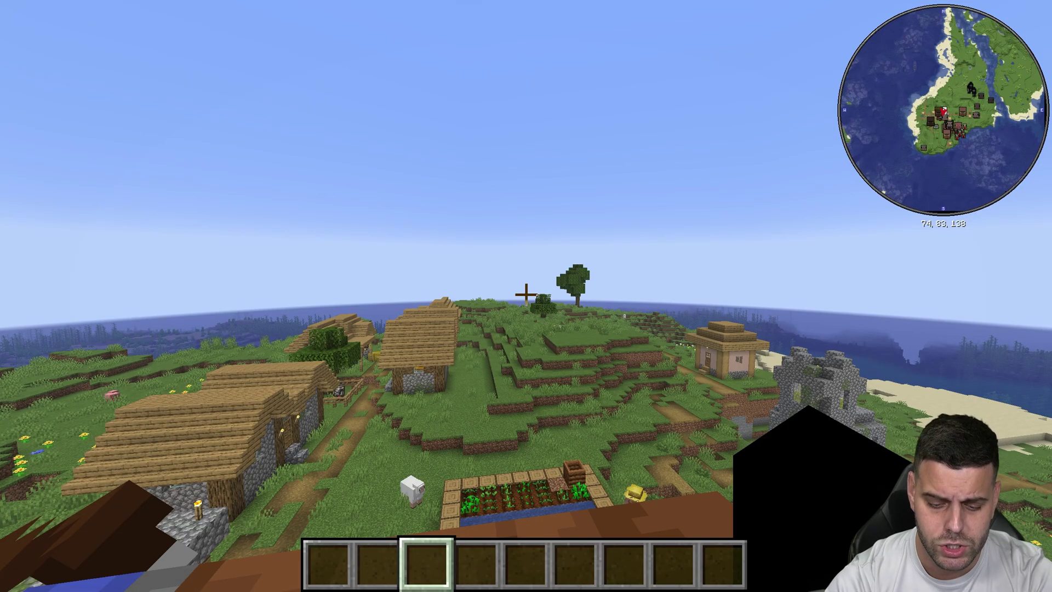
- Open the minimap settings in the game and reposition the minimap to the upper middle of the game view
key(y)
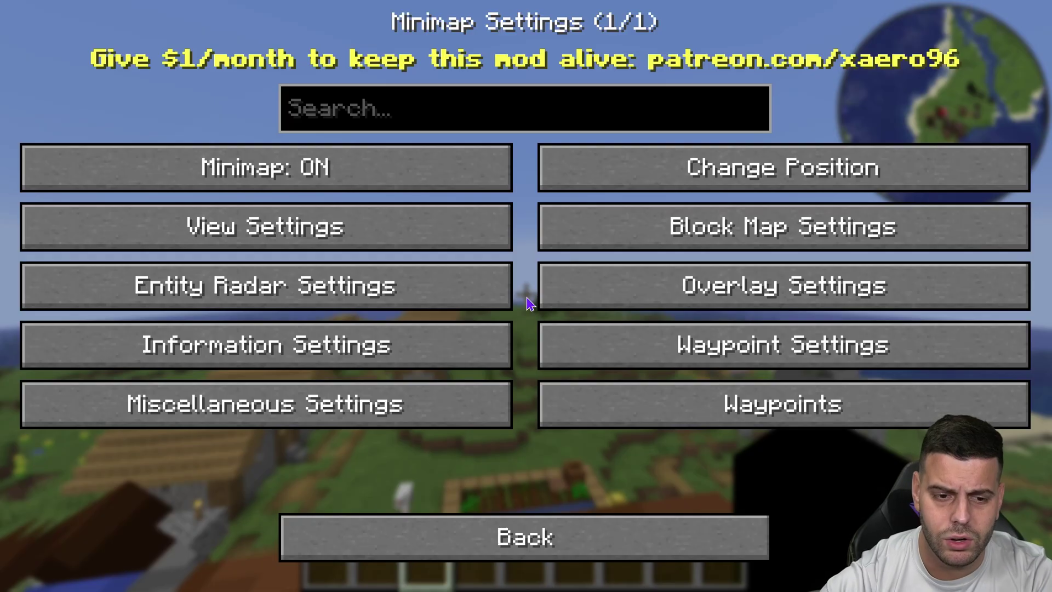
click(759, 155)
drag(844, 110, 451, 125)
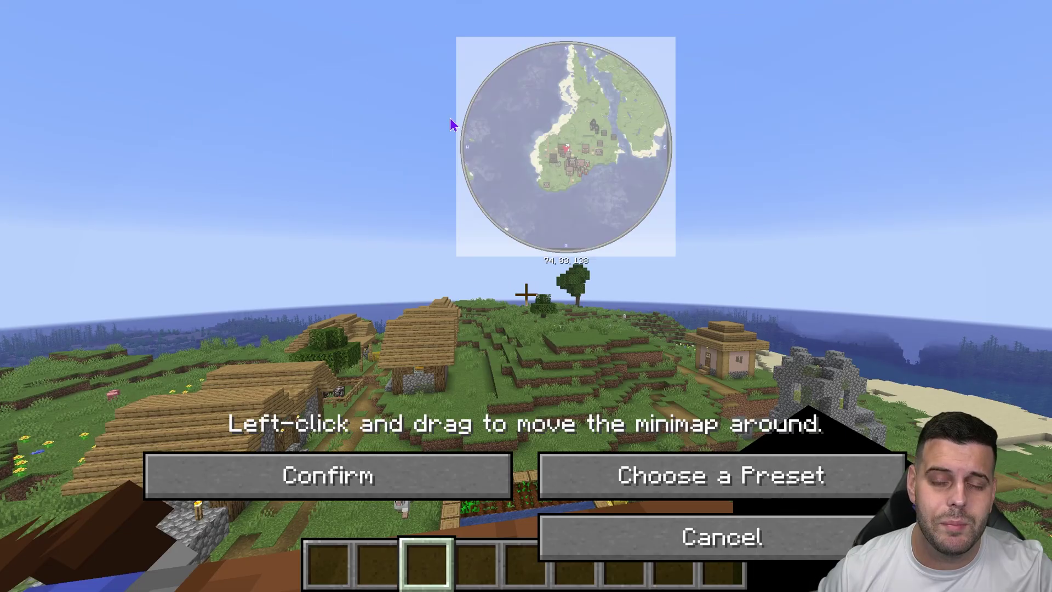